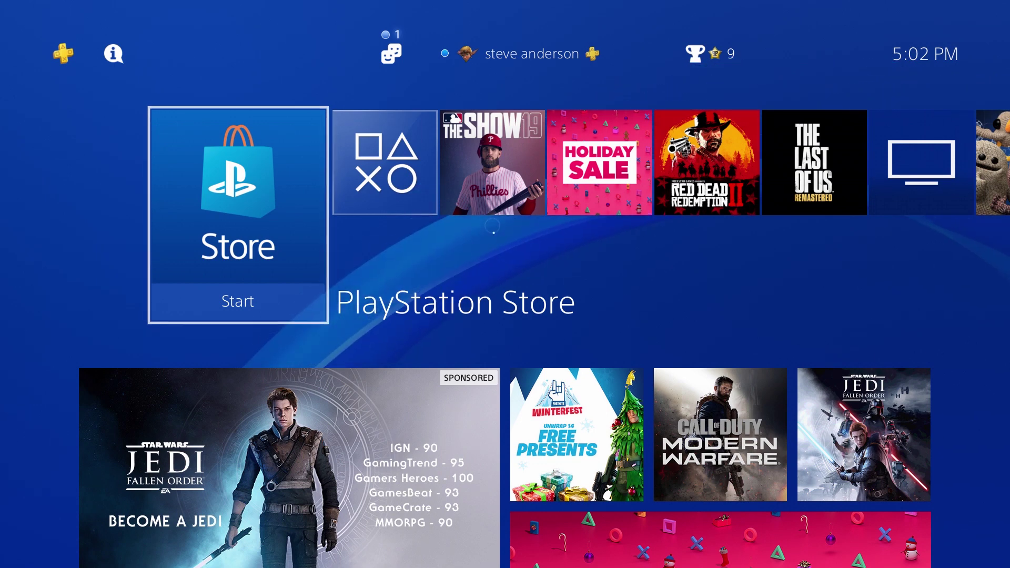
From the home screen, bring up the function bar and open the full Notifications list.
{"action": "key", "text": "Right"}
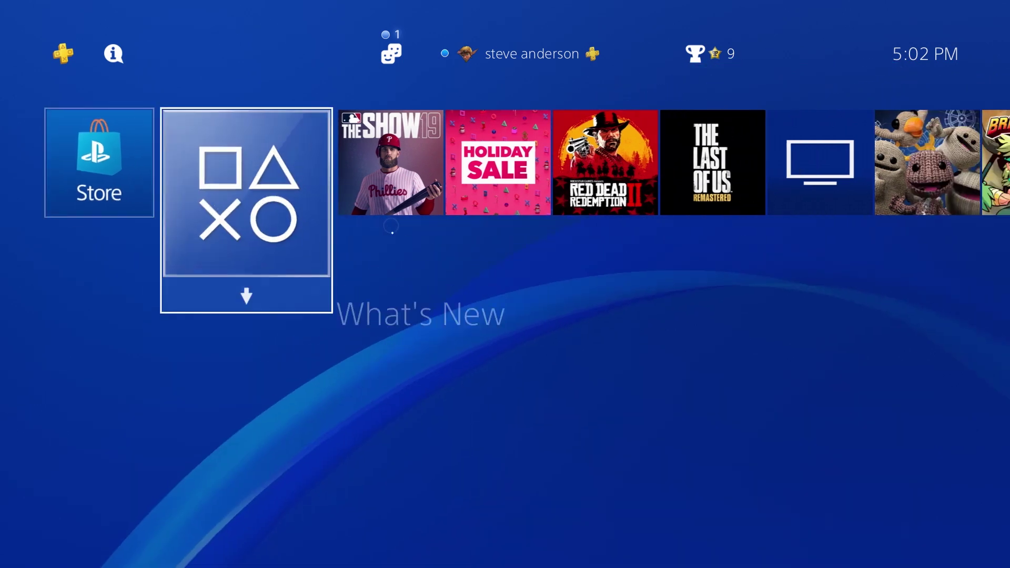
{"action": "key", "text": "Left"}
{"action": "key", "text": "Up"}
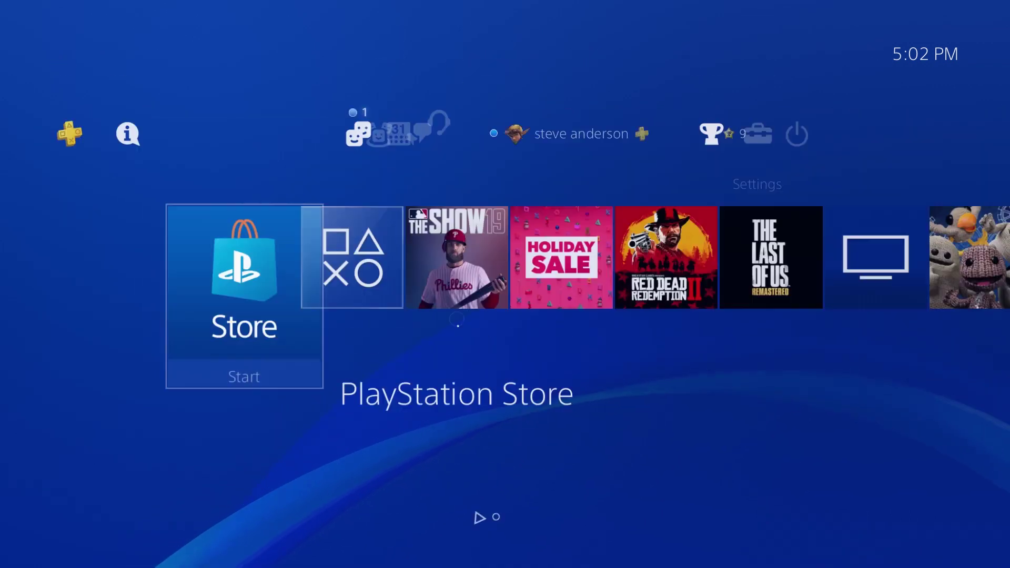
{"action": "key", "text": "Left"}
{"action": "key", "text": "Left"}
{"action": "key", "text": "Left"}
{"action": "key", "text": "Left"}
{"action": "key", "text": "Left"}
{"action": "key", "text": "Left"}
{"action": "key", "text": "Left"}
{"action": "key", "text": "Left"}
{"action": "key", "text": "Left"}
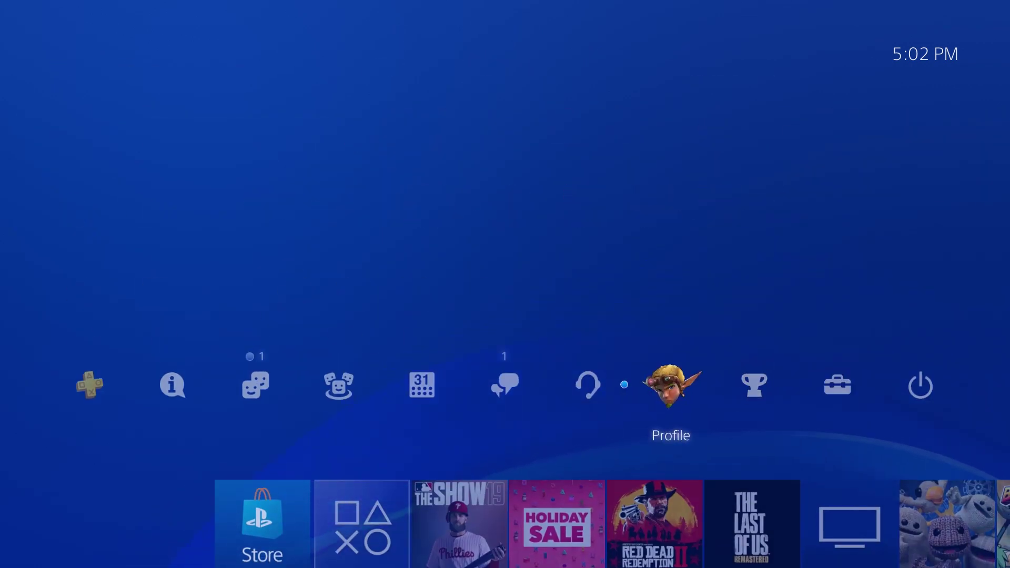
{"action": "key", "text": "Right"}
{"action": "key", "text": "Return"}
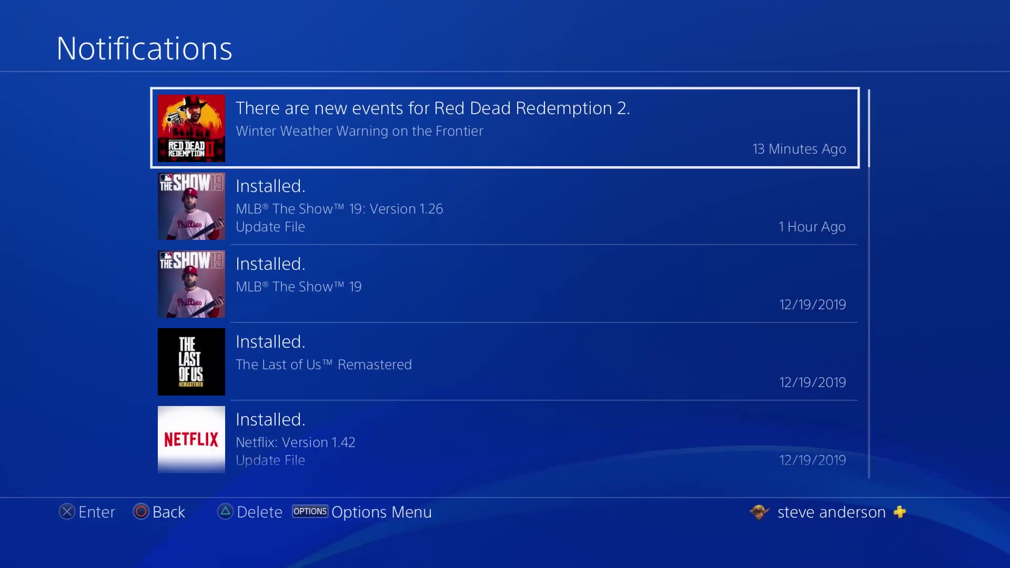
Move down to the System Software Version 7.00 notification and mark it for deletion.
{"action": "key", "text": "Down"}
{"action": "key", "text": "Down"}
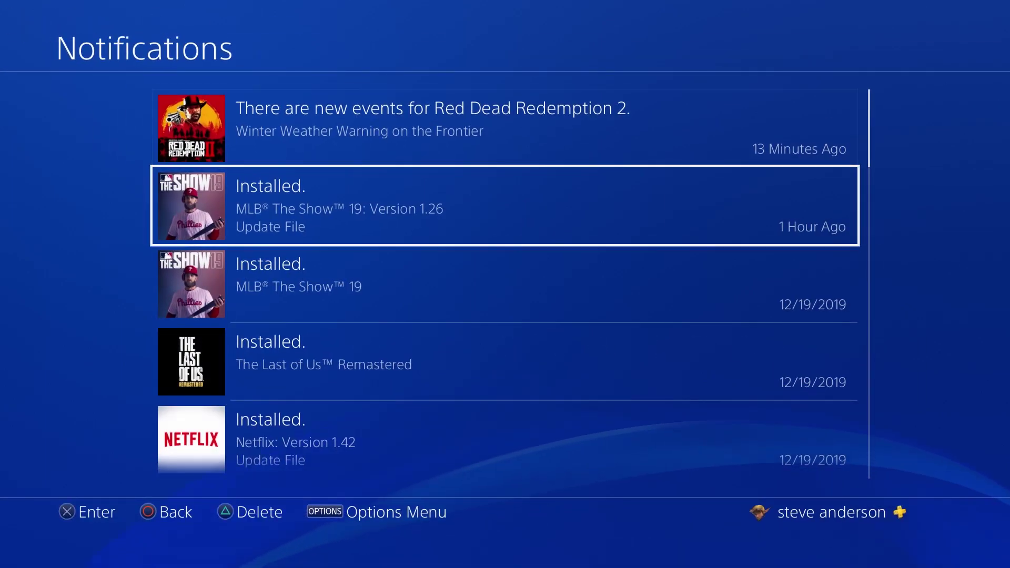
{"action": "key", "text": "Down"}
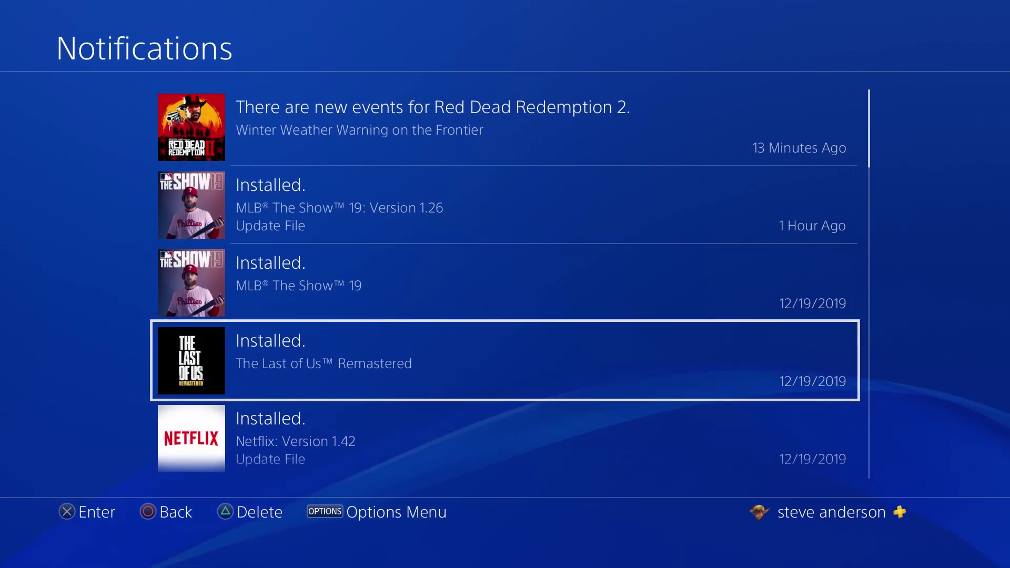
{"action": "key", "text": "Up"}
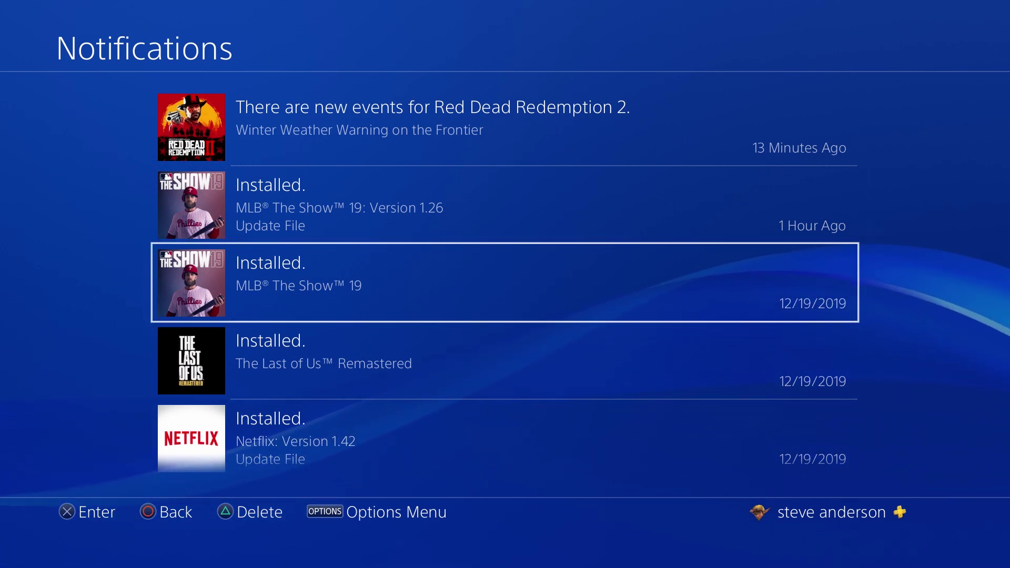
{"action": "key", "text": "Down"}
{"action": "key", "text": "Up"}
{"action": "key", "text": "Up"}
{"action": "key", "text": "Up"}
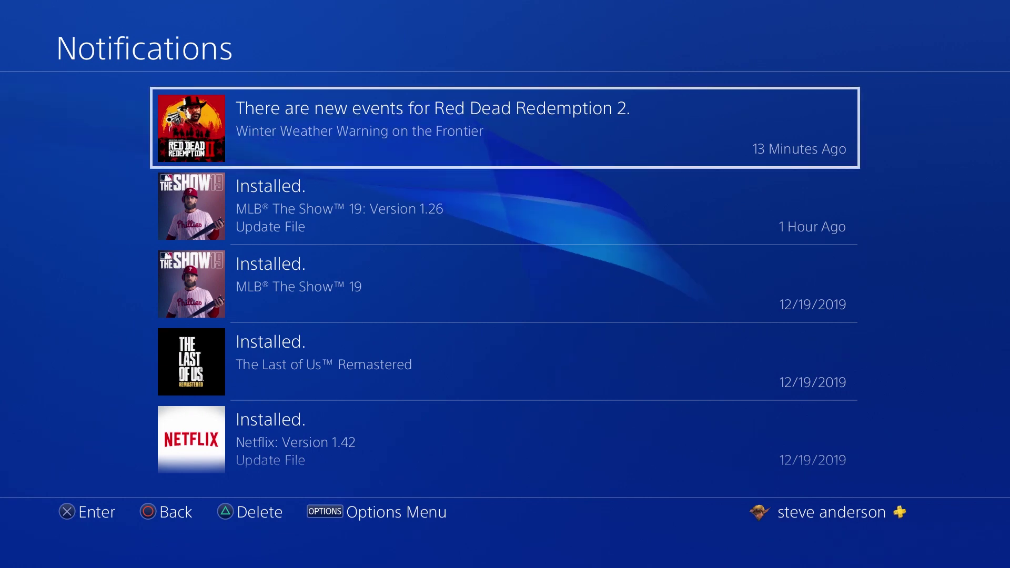
{"action": "key", "text": "Down"}
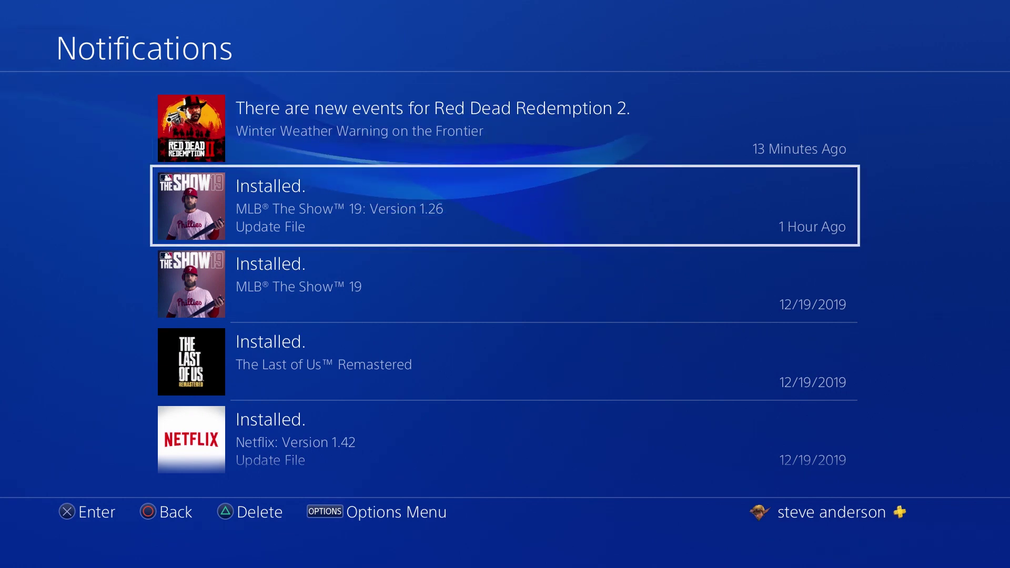
{"action": "key", "text": "Down"}
{"action": "key", "text": "Down"}
{"action": "key", "text": "Down"}
{"action": "key", "text": "Down"}
{"action": "key", "text": "Down"}
{"action": "key", "text": "Down"}
{"action": "key", "text": "Down"}
{"action": "key", "text": "Down"}
{"action": "key", "text": "Down"}
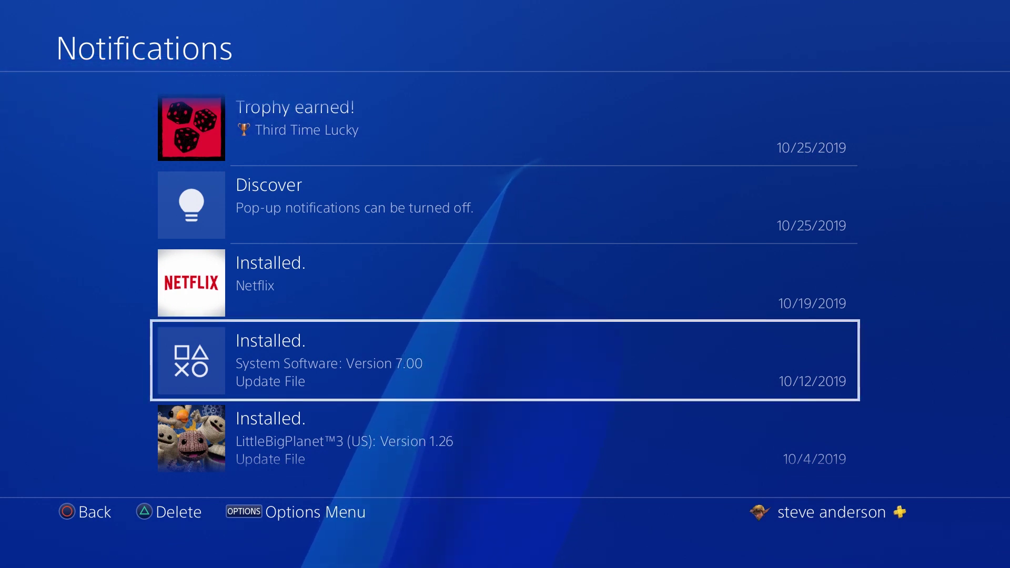
{"action": "key", "text": "Delete"}
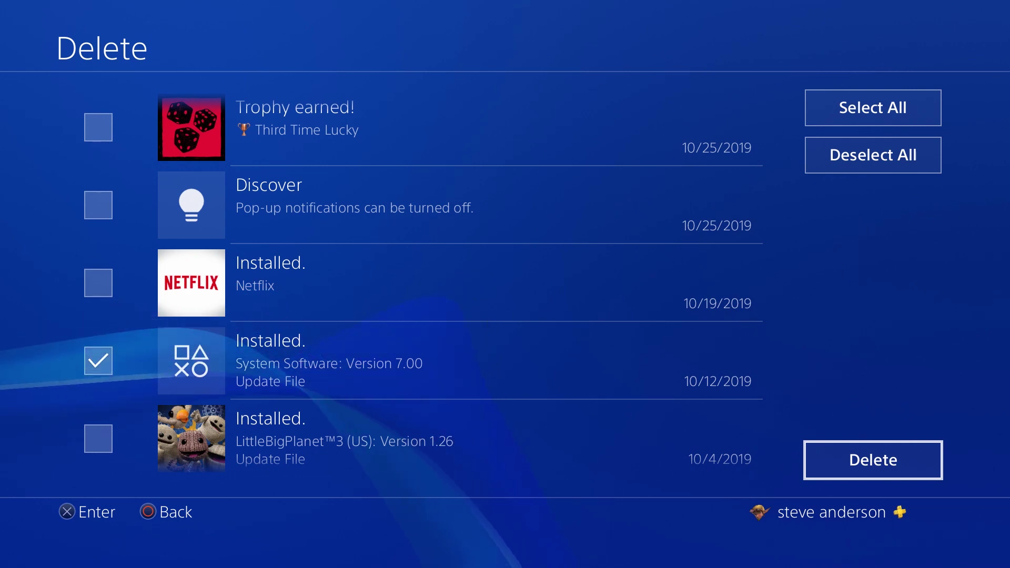
Back out of delete mode and close Notifications, now showing 'There are no notifications.'.
{"action": "key", "text": "Escape"}
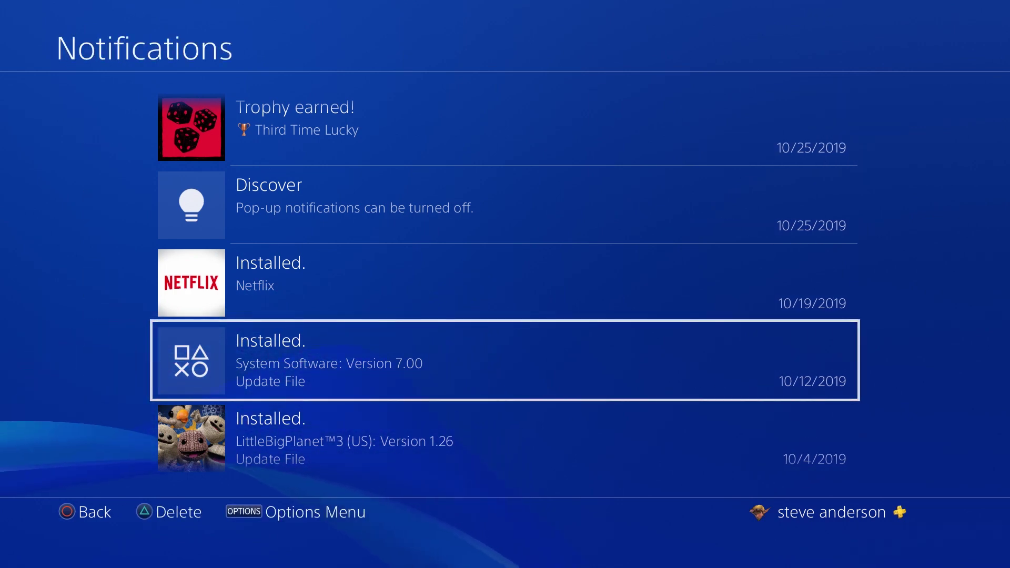
{"action": "key", "text": "Escape"}
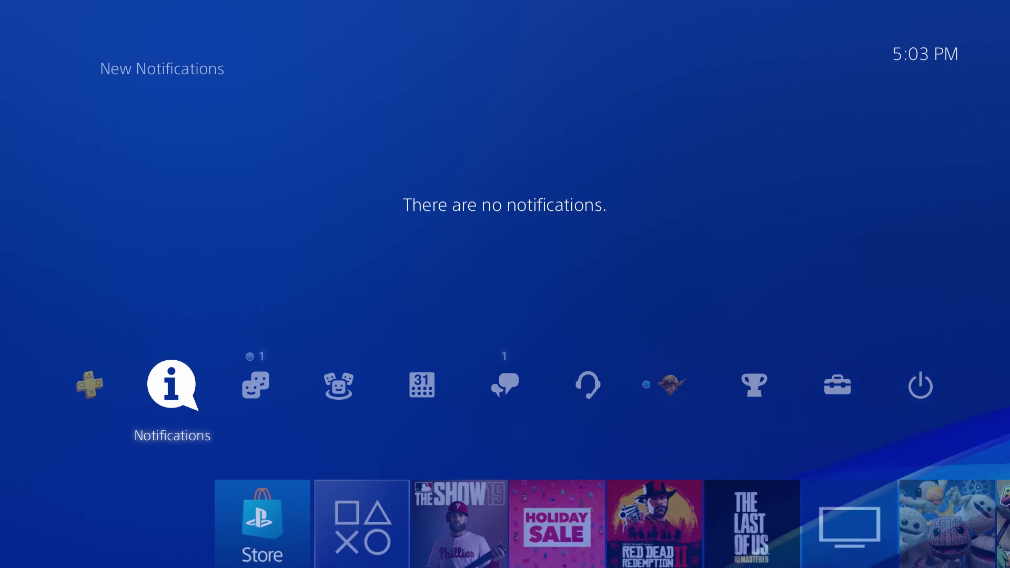
{"action": "key", "text": "Right"}
{"action": "key", "text": "Right"}
{"action": "key", "text": "Right"}
{"action": "key", "text": "Right"}
{"action": "key", "text": "Right"}
{"action": "key", "text": "Right"}
{"action": "key", "text": "Right"}
{"action": "key", "text": "Right"}
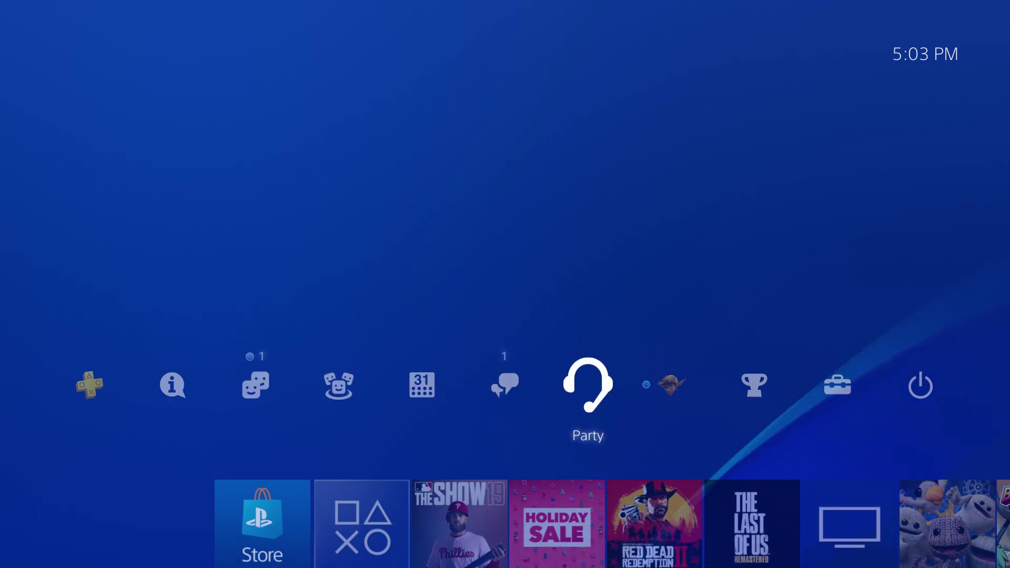
Open Settings and run System Software Update to check for a newer version.
{"action": "key", "text": "Return"}
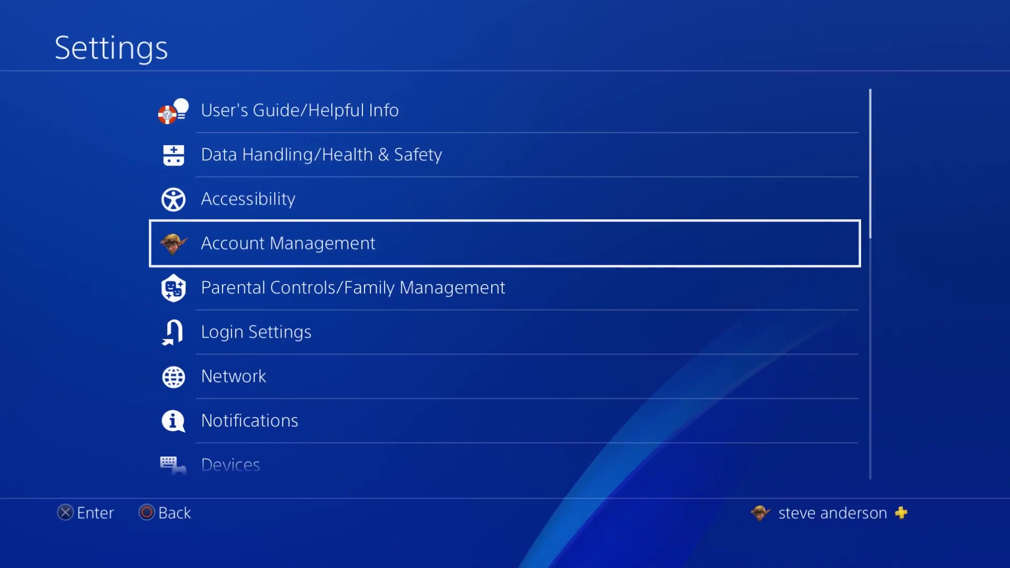
{"action": "key", "text": "Down"}
{"action": "key", "text": "Down"}
{"action": "key", "text": "Down"}
{"action": "key", "text": "Down"}
{"action": "key", "text": "Down"}
{"action": "key", "text": "Down"}
{"action": "key", "text": "Down"}
{"action": "key", "text": "Down"}
{"action": "key", "text": "Down"}
{"action": "key", "text": "Down"}
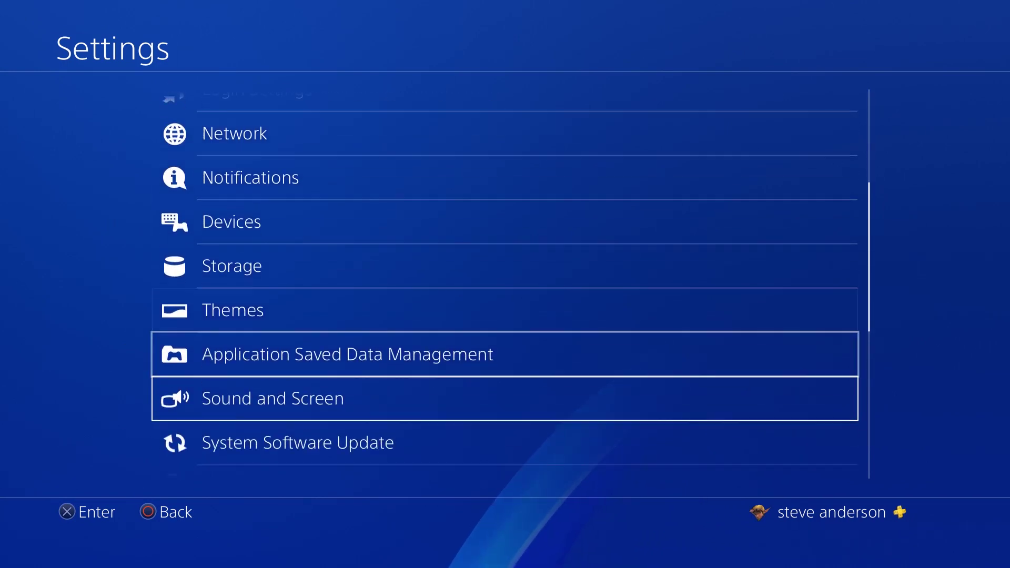
{"action": "key", "text": "Return"}
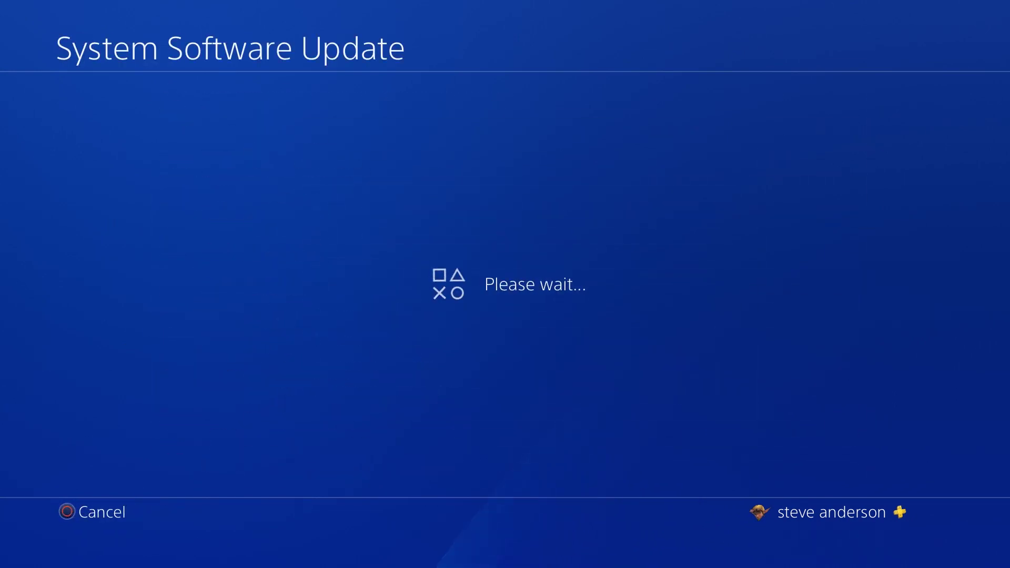